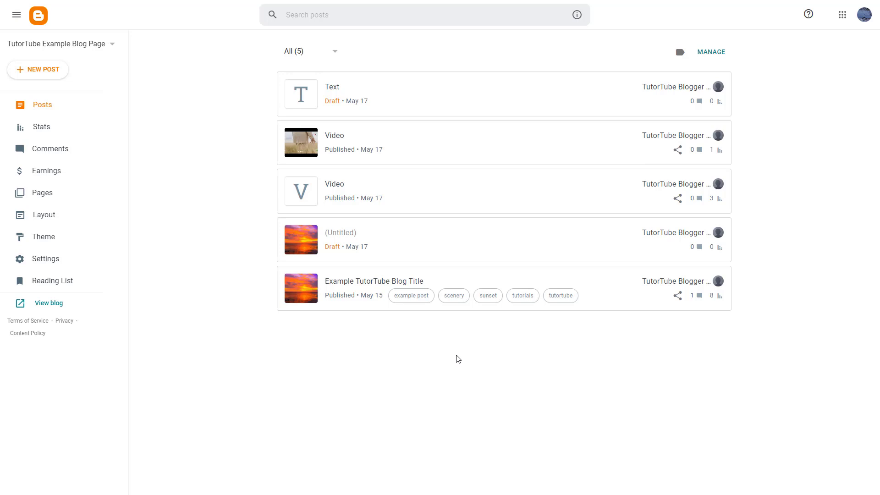
Open the blog's Settings and highlight the Privacy section's 'Visible to search engines' option
left_click(67, 258)
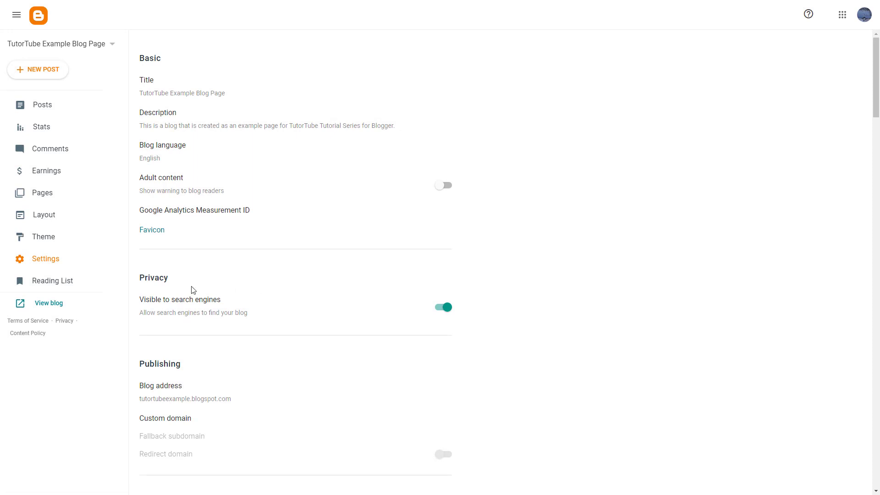
left_click_drag(138, 279, 189, 280)
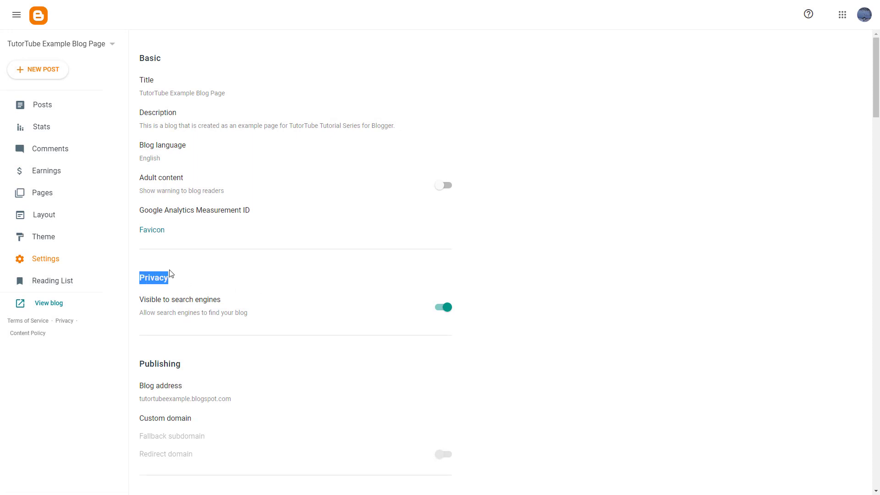
left_click(189, 303)
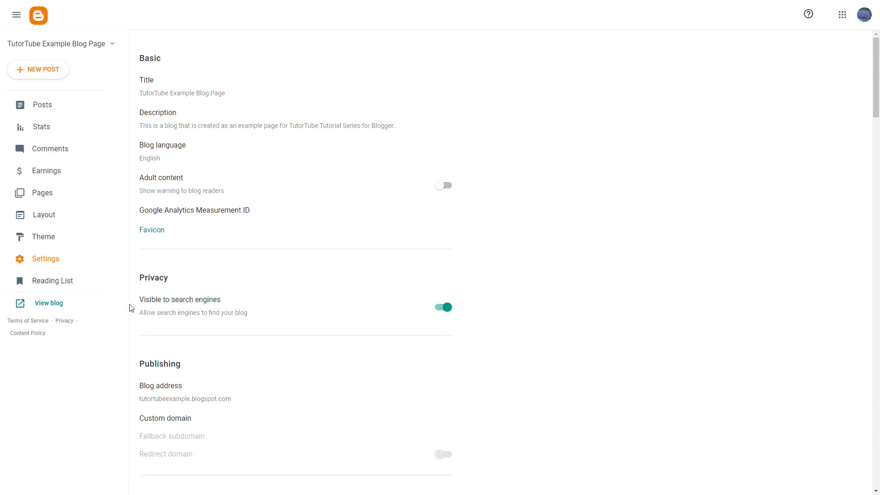
left_click_drag(150, 300, 202, 299)
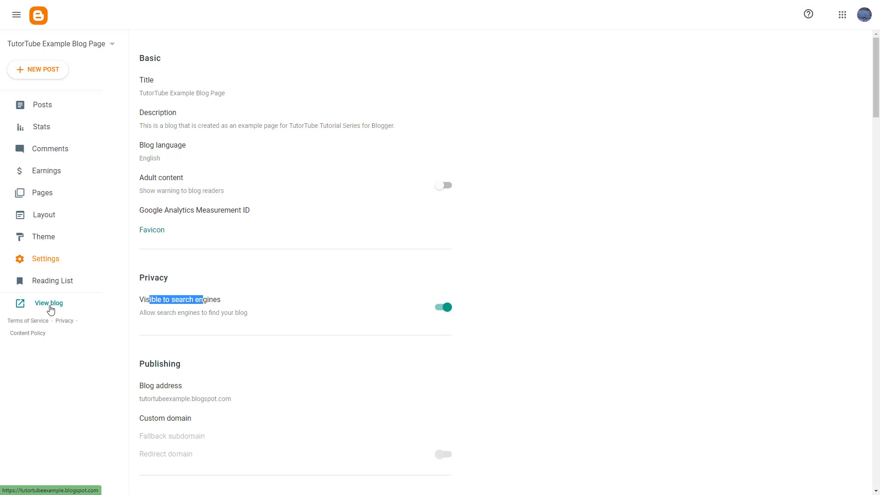
left_click(173, 303)
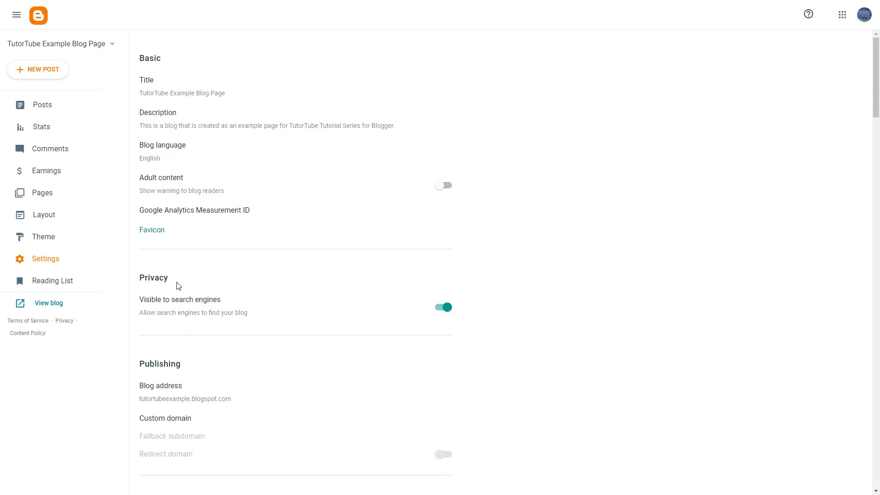
Switch off the 'Visible to search engines' toggle under Privacy so the change saves
left_click(437, 308)
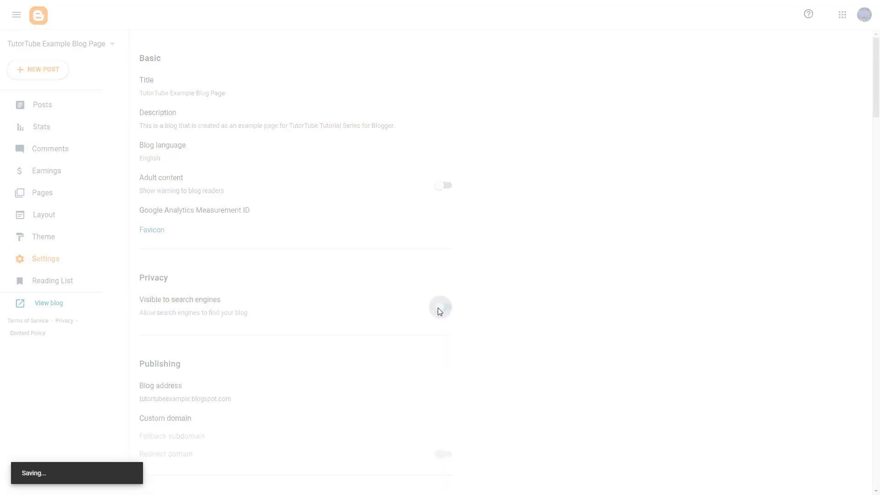